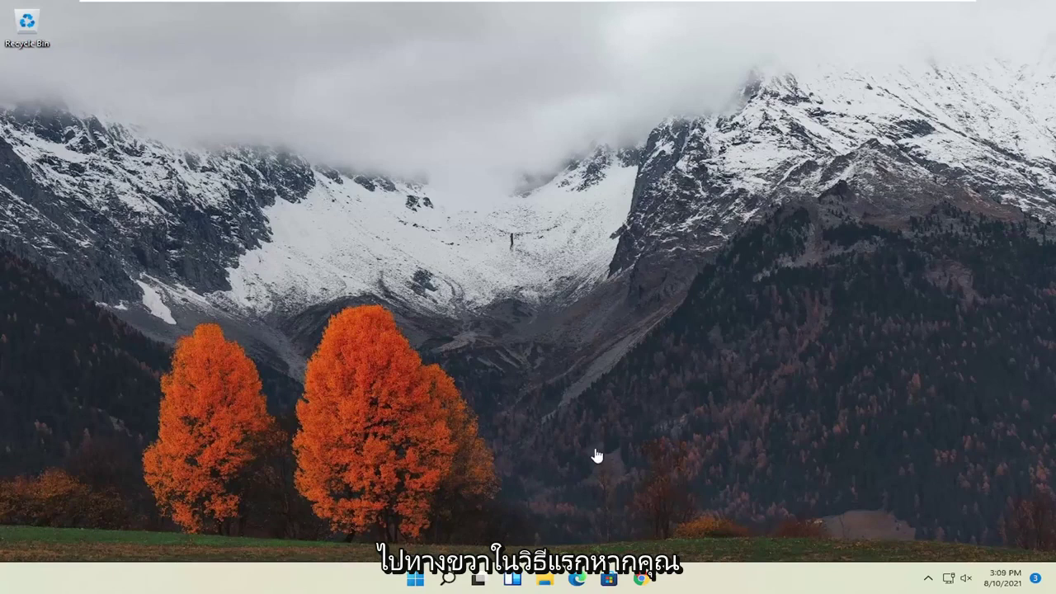
Step: Open Google Chrome and go to the Reset and clean up section of its advanced settings
{"action": "left_click", "coordinate": [642, 580]}
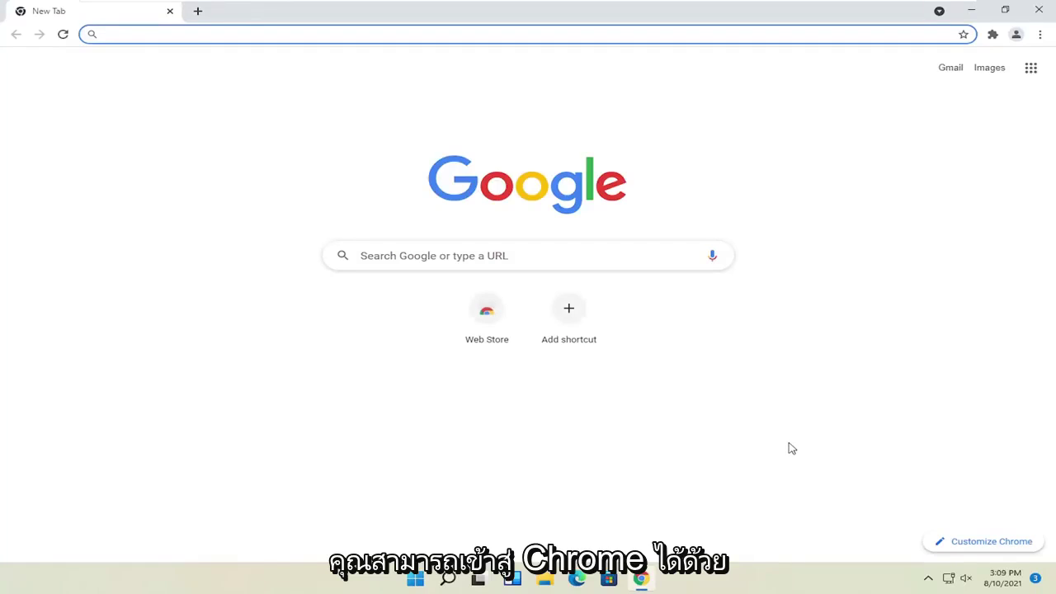
{"action": "left_click", "coordinate": [1040, 34]}
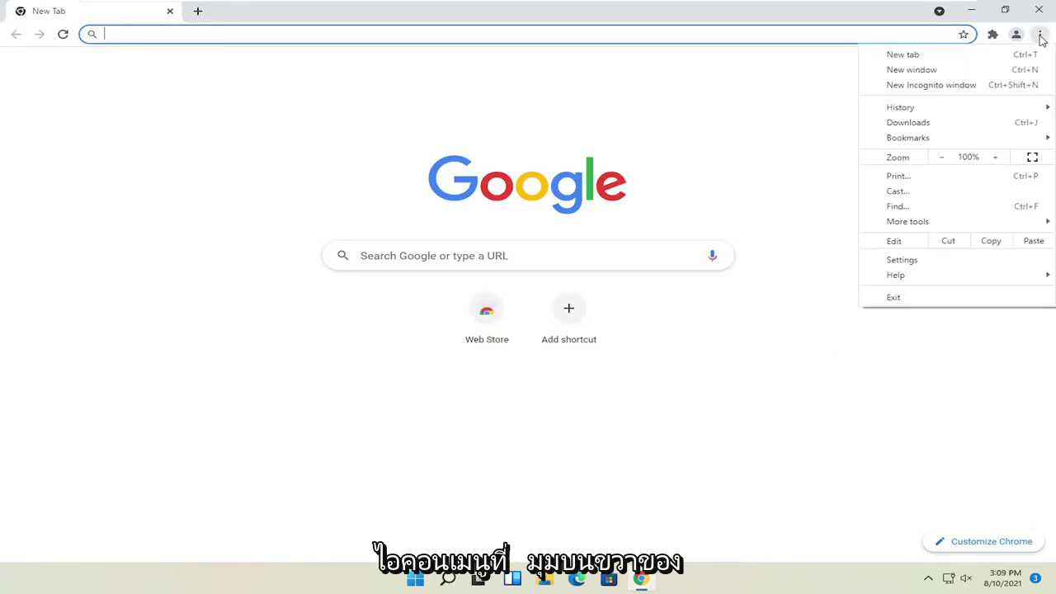
{"action": "left_click", "coordinate": [901, 261]}
{"action": "left_click", "coordinate": [39, 317]}
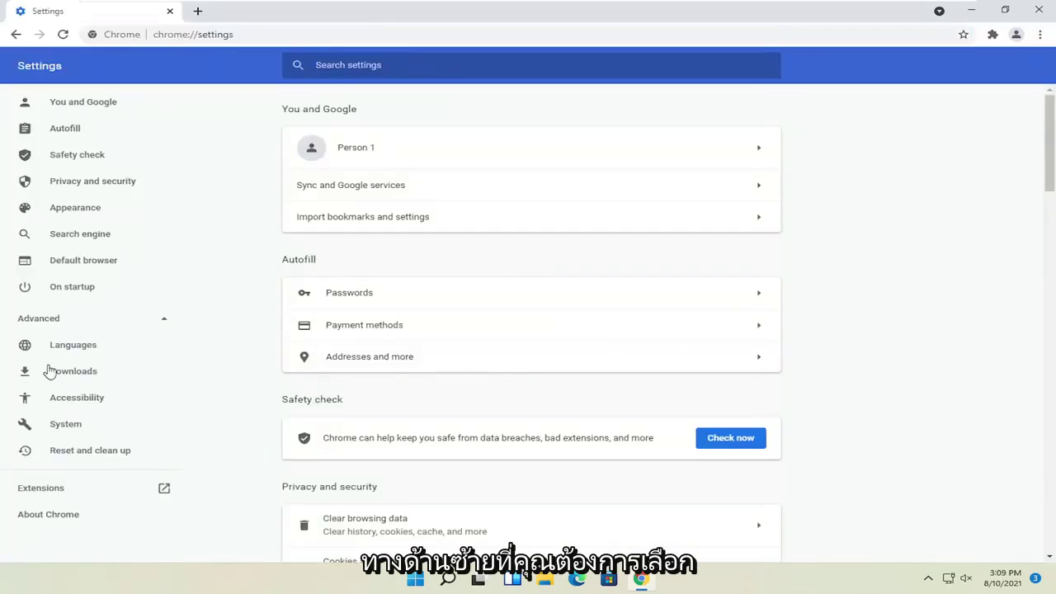
{"action": "left_click", "coordinate": [70, 460]}
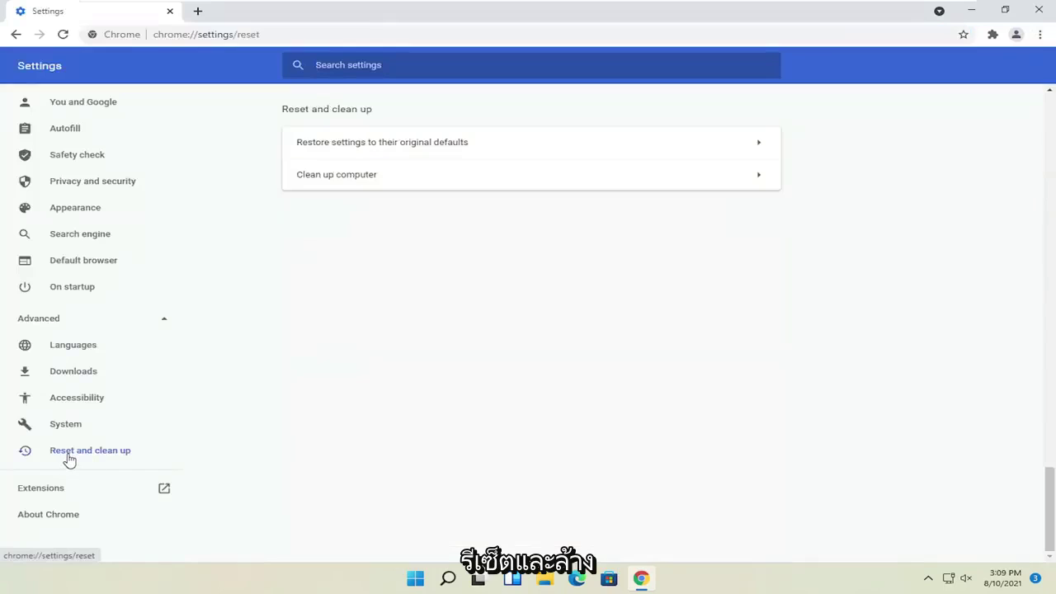
Step: Restore Chrome's settings to their original defaults with reporting of current settings turned off, and close the browser
{"action": "left_click", "coordinate": [439, 145]}
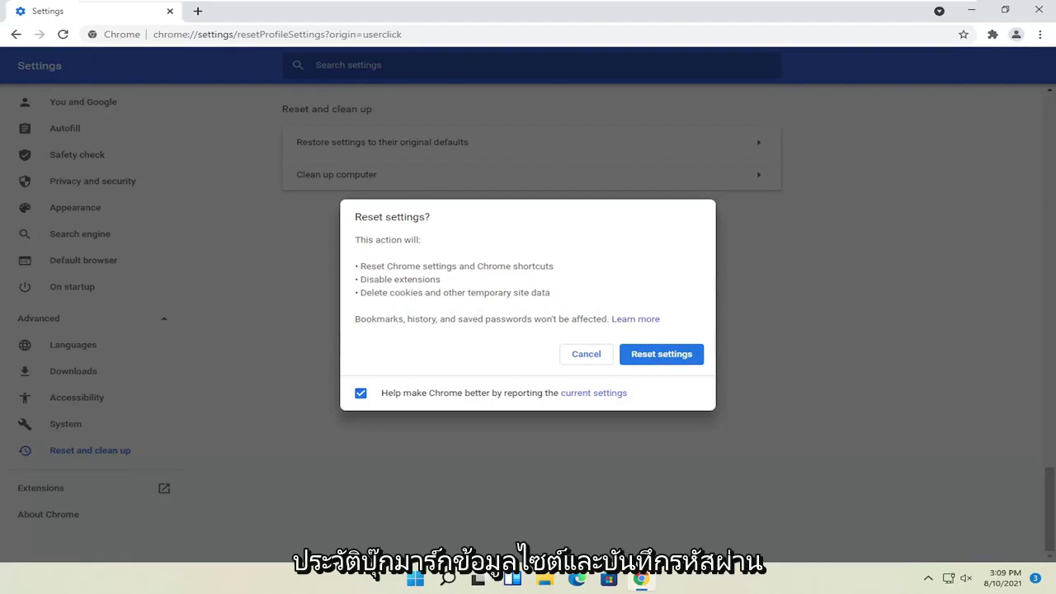
{"action": "left_click", "coordinate": [362, 396]}
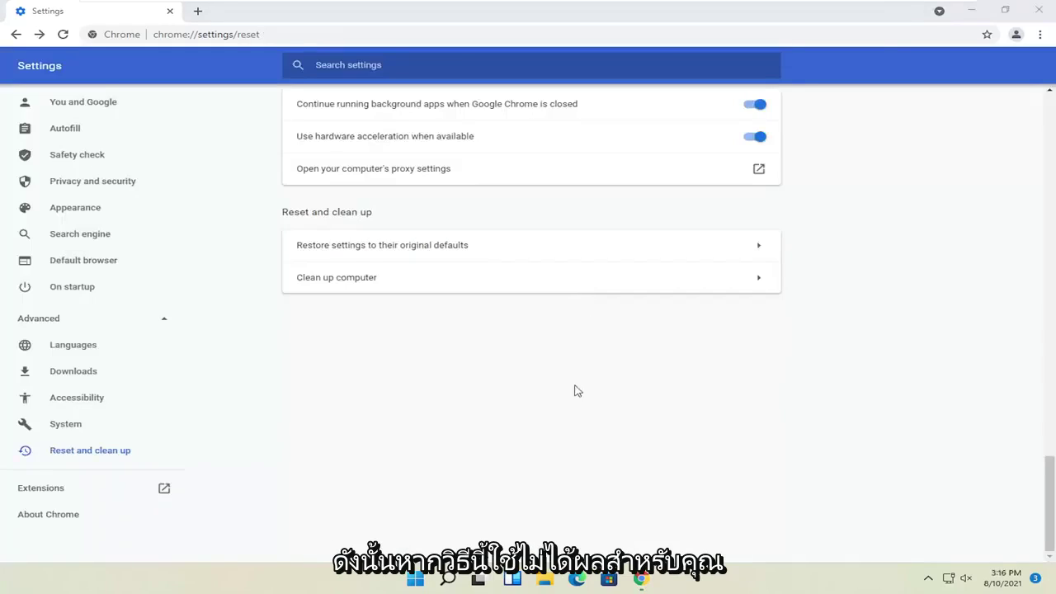
{"action": "left_click", "coordinate": [1045, 17]}
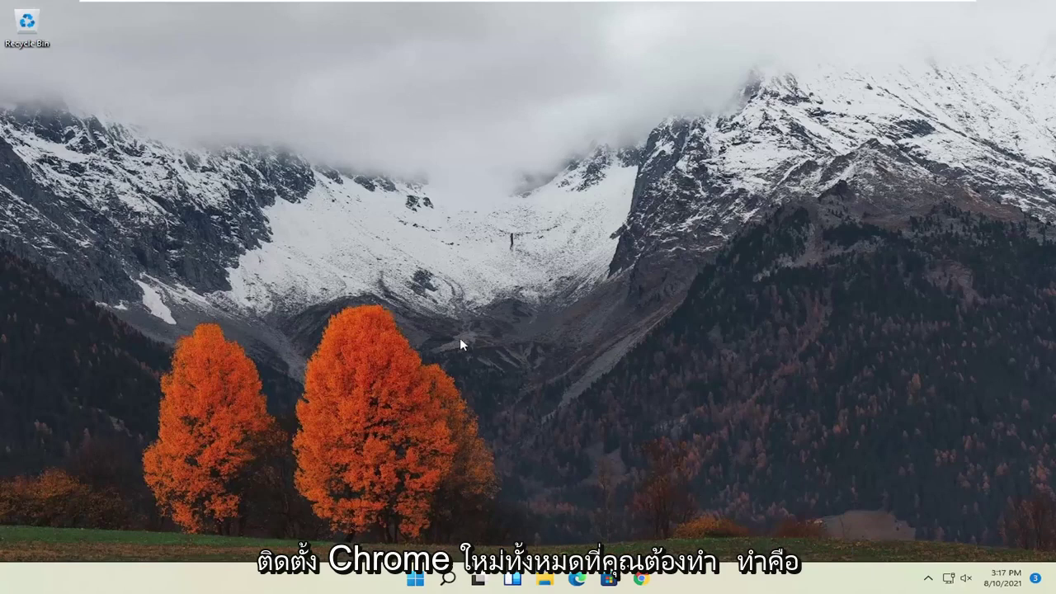
Step: Search Windows for "control panel" and open the Control Panel app
{"action": "left_click", "coordinate": [449, 581]}
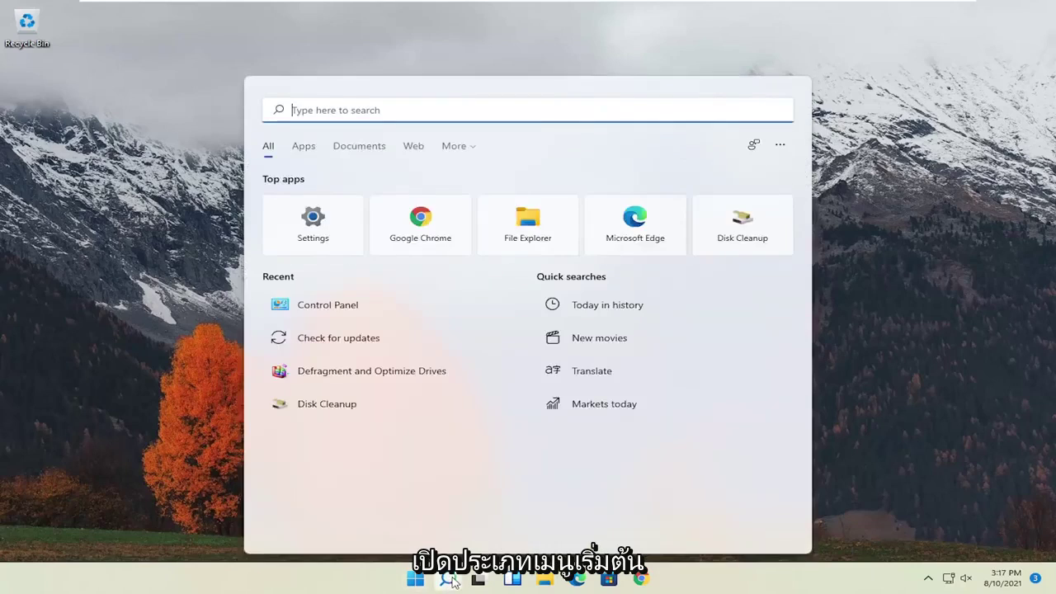
{"action": "type", "text": "cont"}
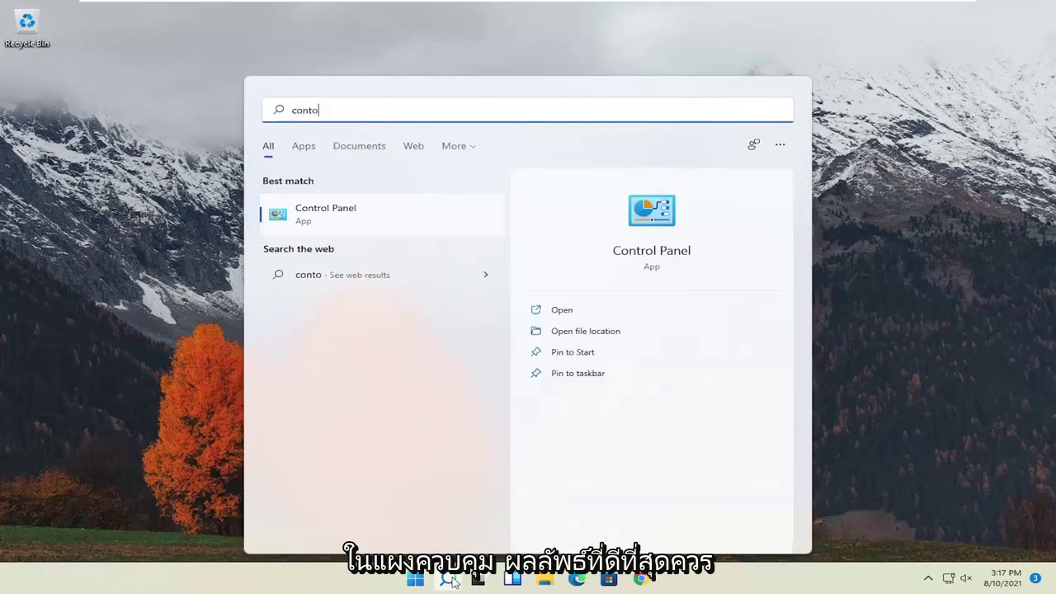
{"action": "type", "text": "rol panel"}
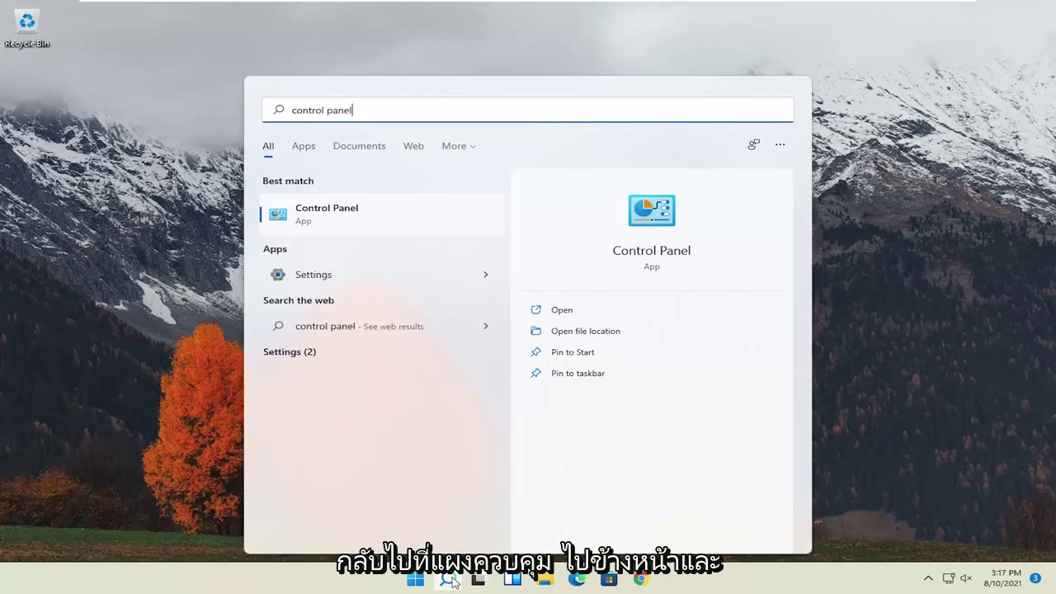
{"action": "left_click", "coordinate": [342, 220]}
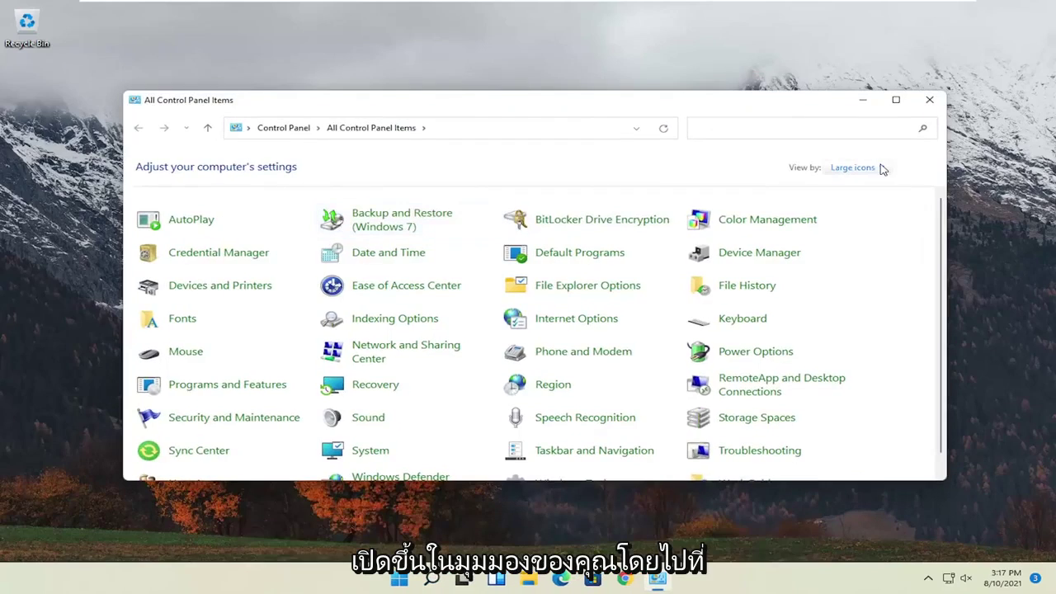
Step: Set the Control Panel view to Large icons and open Programs and Features
{"action": "left_click", "coordinate": [880, 169]}
{"action": "left_click", "coordinate": [871, 201]}
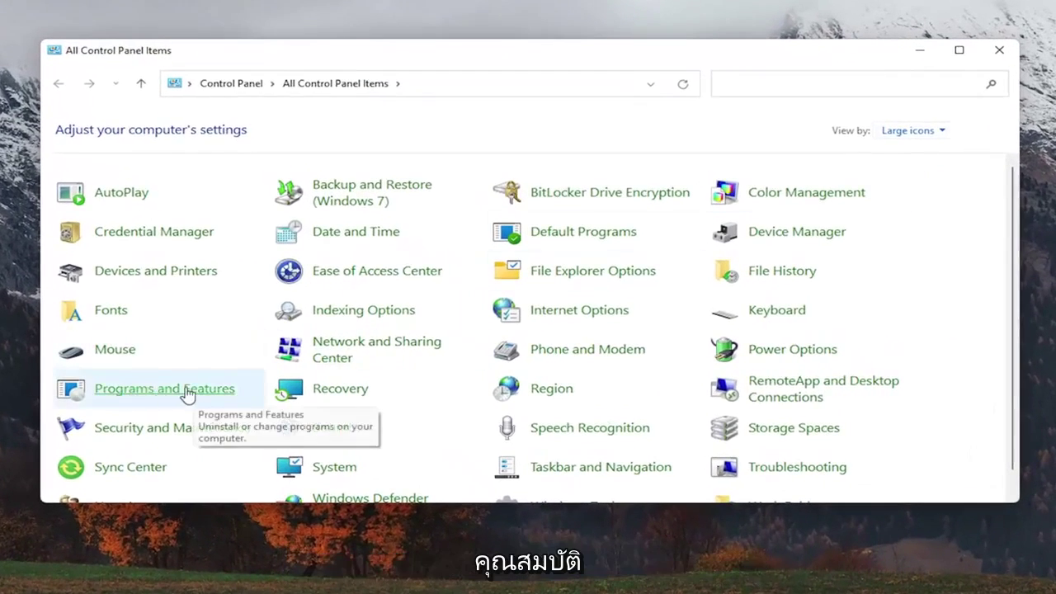
{"action": "left_click", "coordinate": [188, 389]}
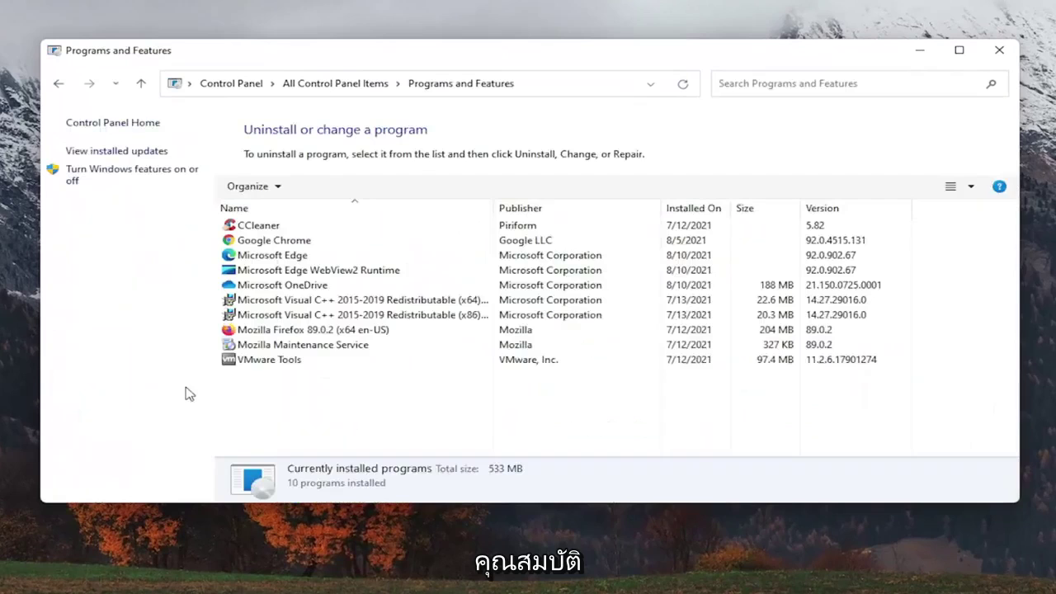
Step: Uninstall Google Chrome from the installed programs, allowing the change to the device, and close Programs and Features
{"action": "left_click", "coordinate": [279, 244]}
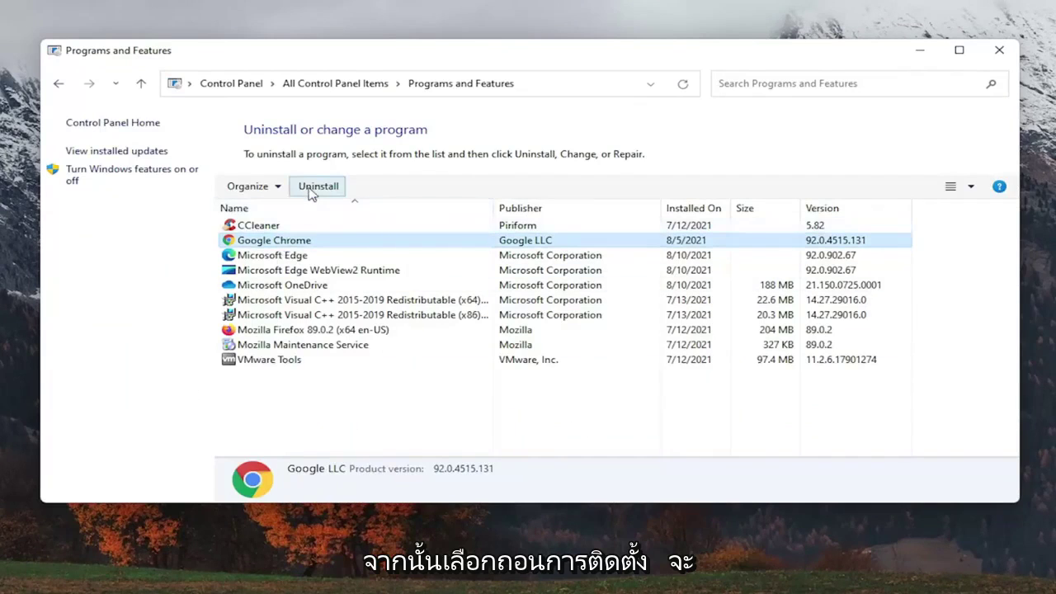
{"action": "left_click", "coordinate": [316, 188]}
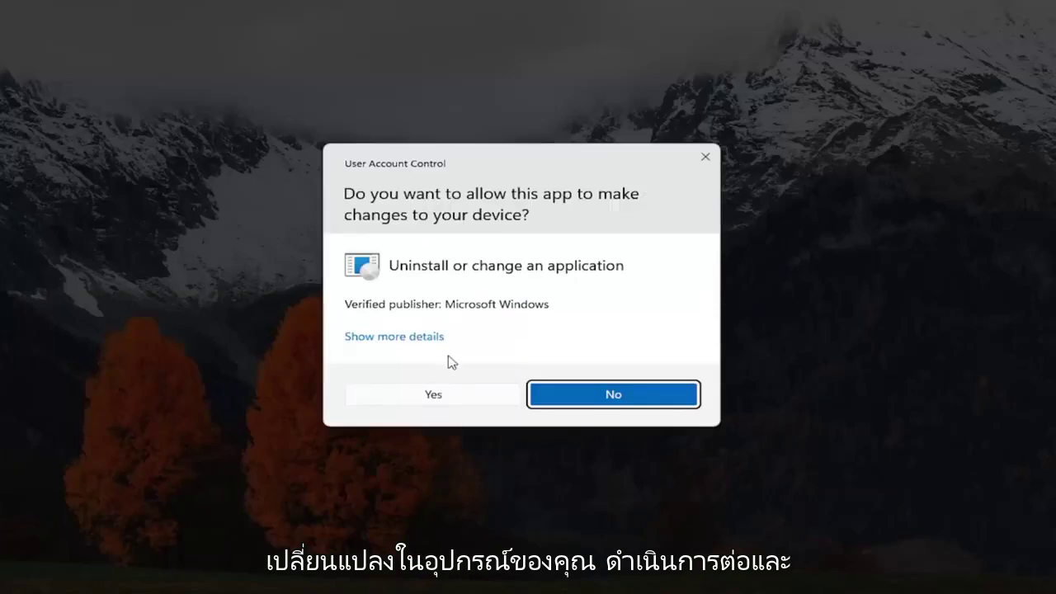
{"action": "left_click", "coordinate": [413, 396]}
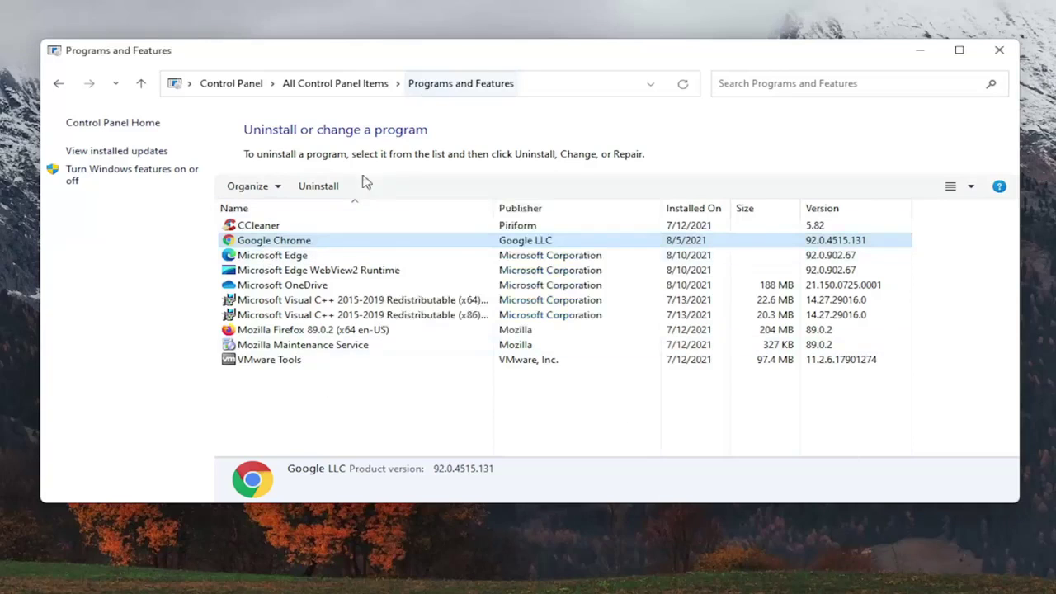
{"action": "left_click", "coordinate": [324, 189]}
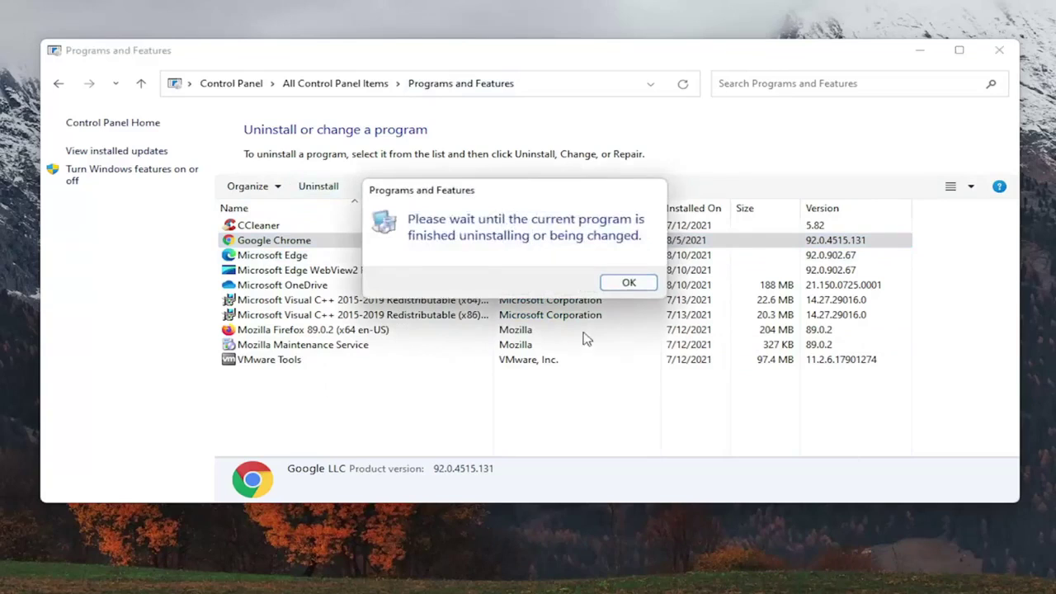
{"action": "left_click", "coordinate": [629, 283]}
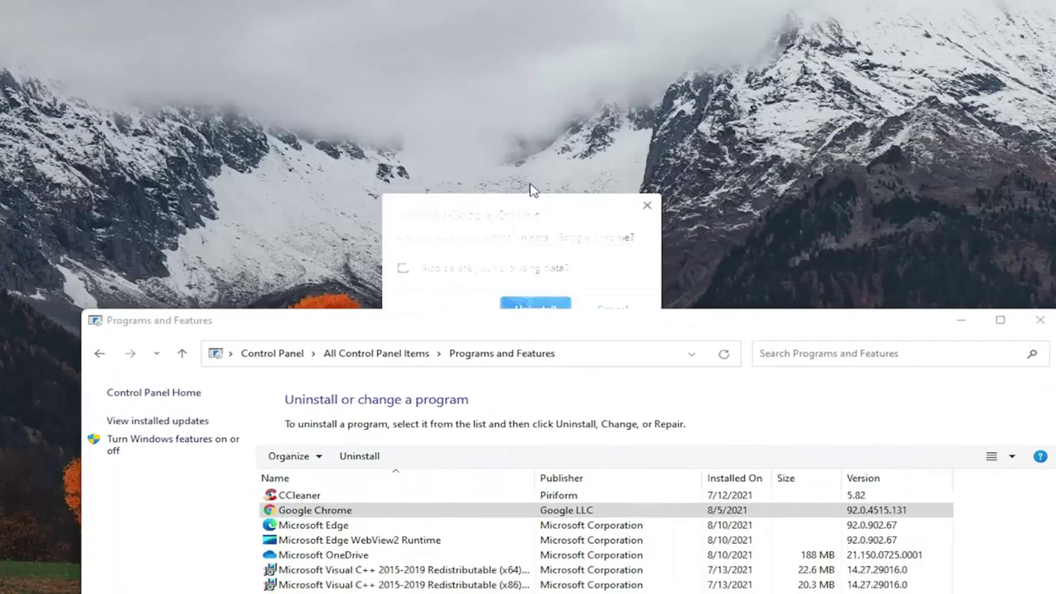
{"action": "left_click", "coordinate": [534, 307]}
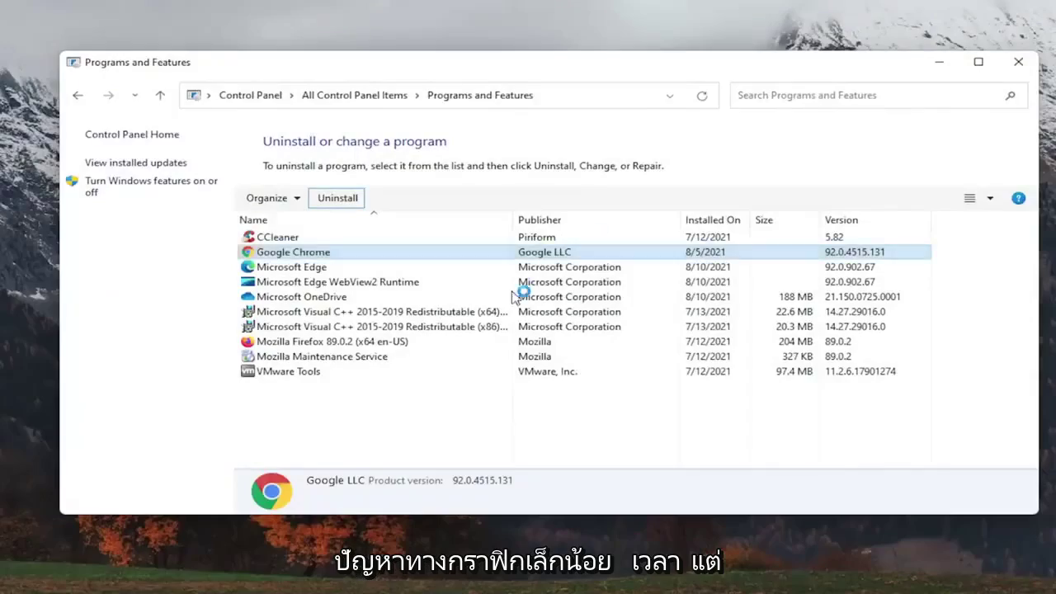
{"action": "left_click", "coordinate": [343, 258]}
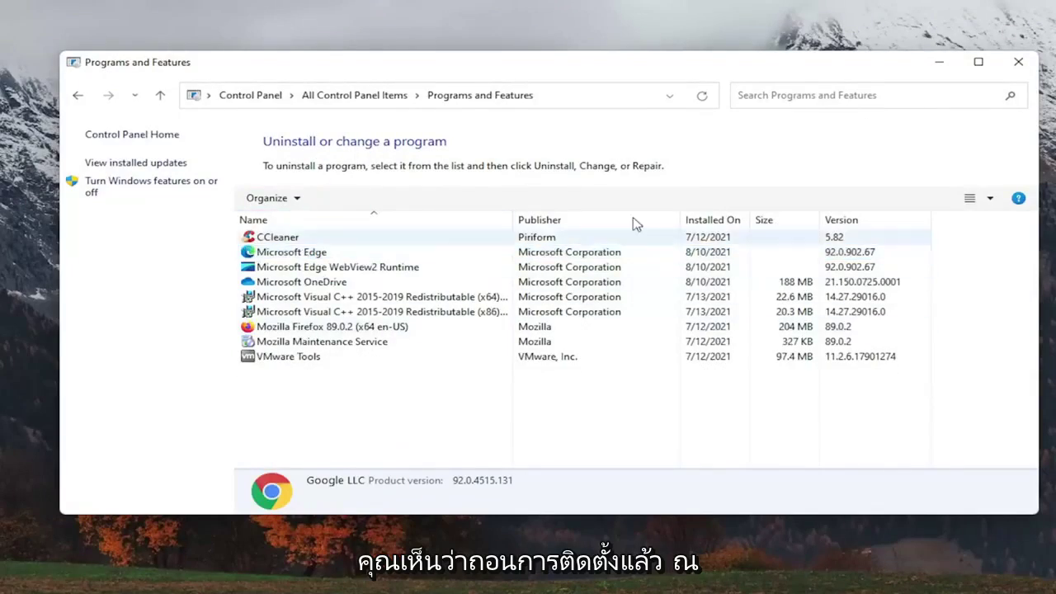
{"action": "left_click", "coordinate": [1018, 62]}
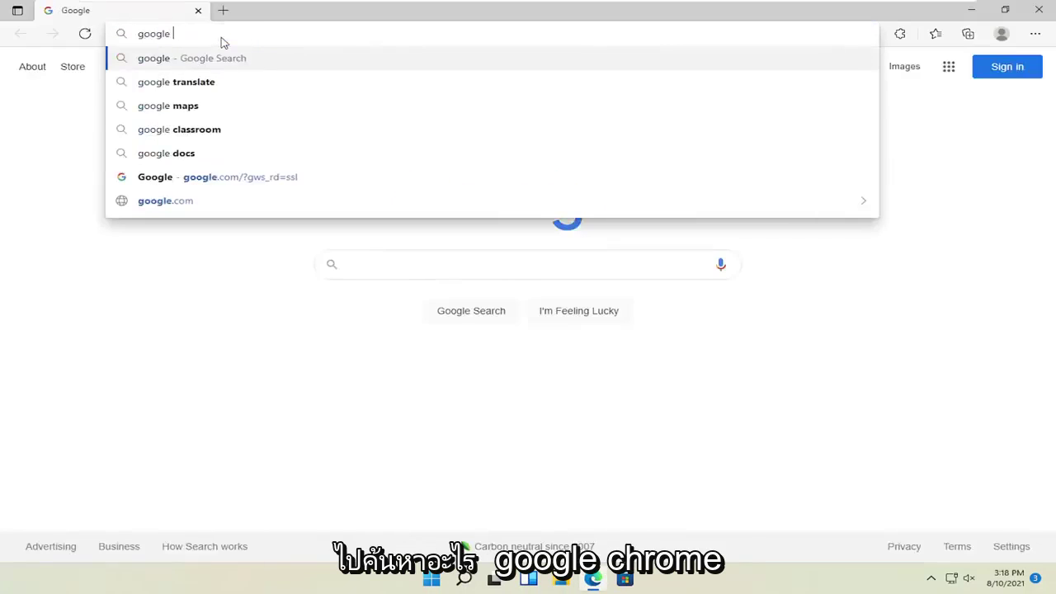
Step: Search the web for "google chrome" in Microsoft Edge and open the official Google Chrome download page
{"action": "key", "text": "Return"}
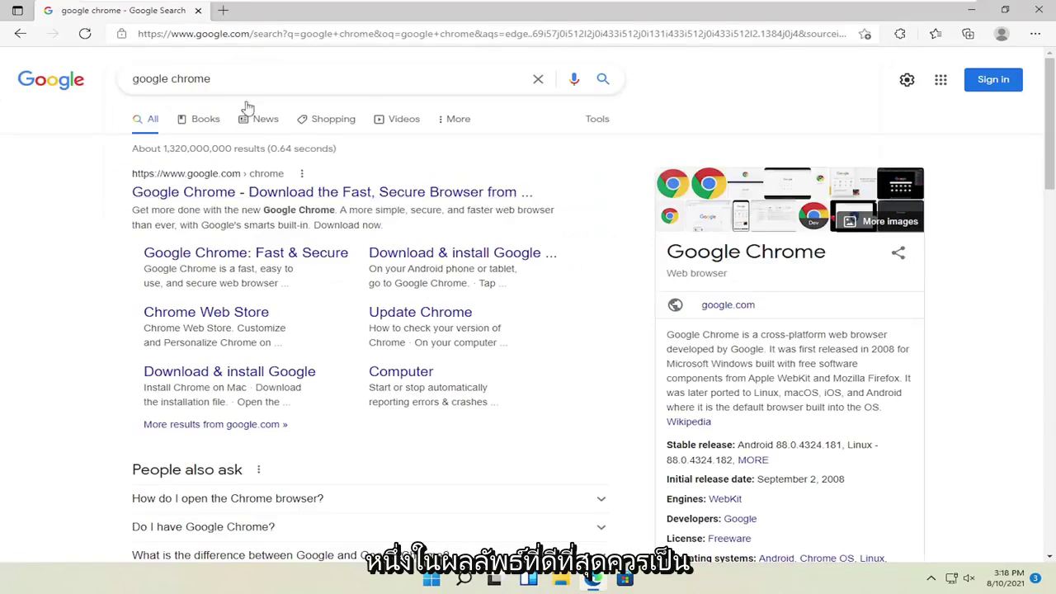
{"action": "left_click", "coordinate": [213, 193]}
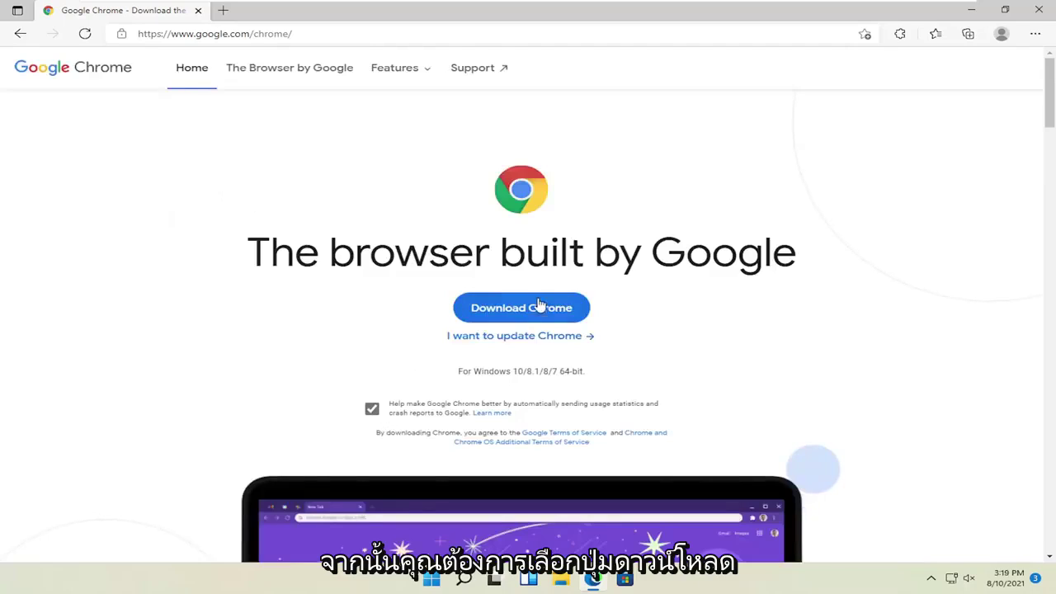
Step: Download Chrome with usage statistics and crash reports turned off, and run its installer, allowing it to make changes to the device
{"action": "left_click", "coordinate": [372, 410]}
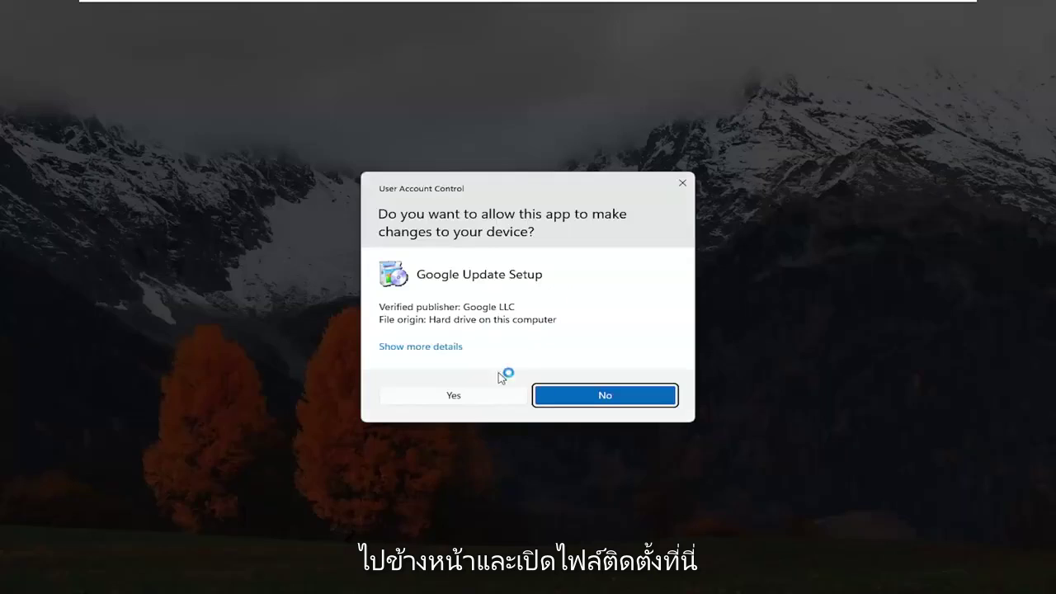
{"action": "left_click", "coordinate": [452, 397]}
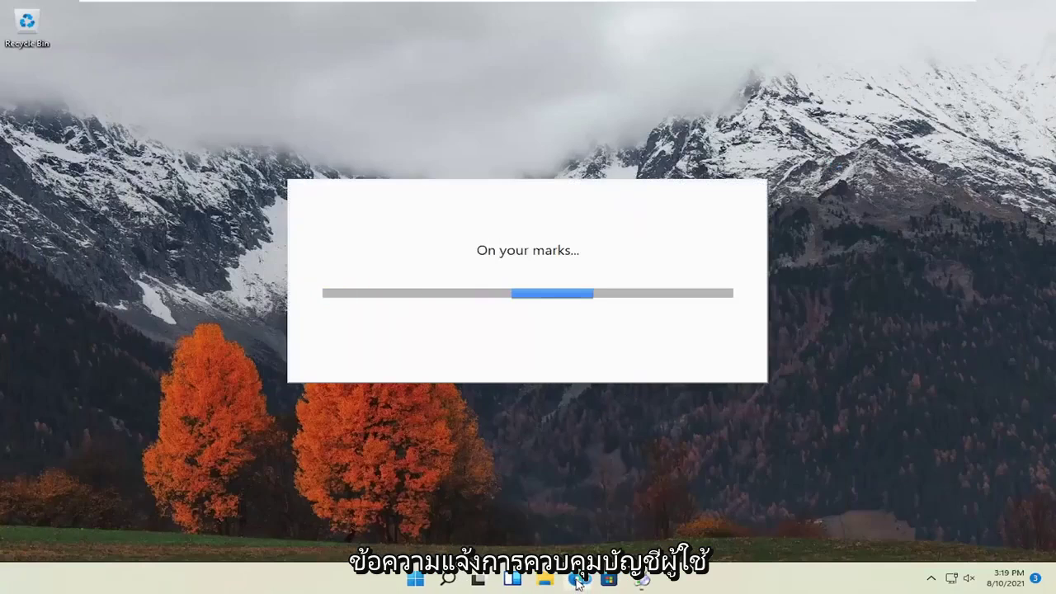
{"action": "right_click", "coordinate": [578, 581]}
{"action": "left_click", "coordinate": [518, 541]}
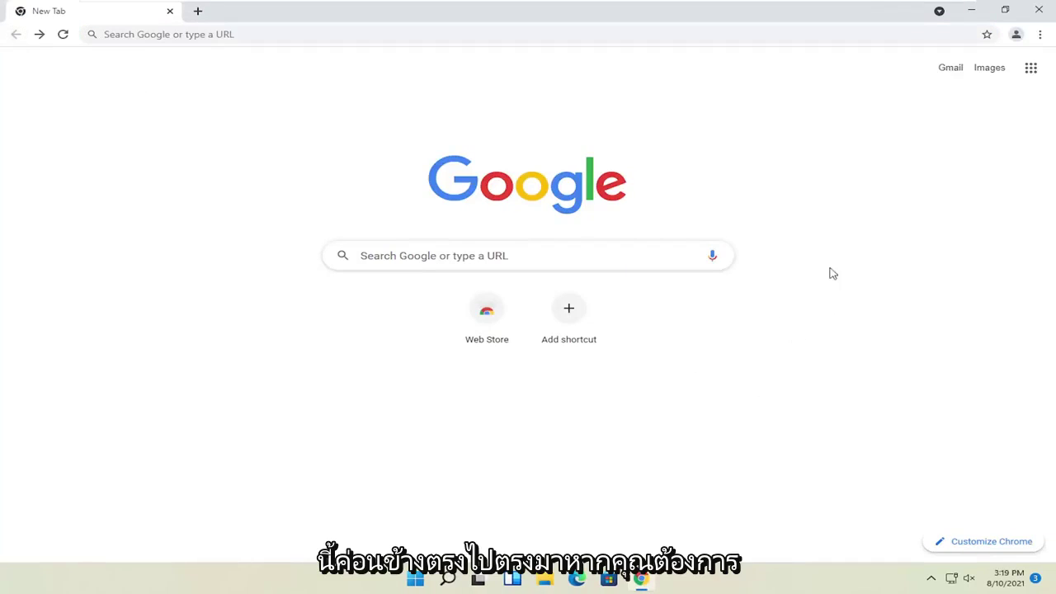
Step: Open the profile menu in the reinstalled Chrome, dismiss it and close the browser
{"action": "left_click", "coordinate": [1018, 34]}
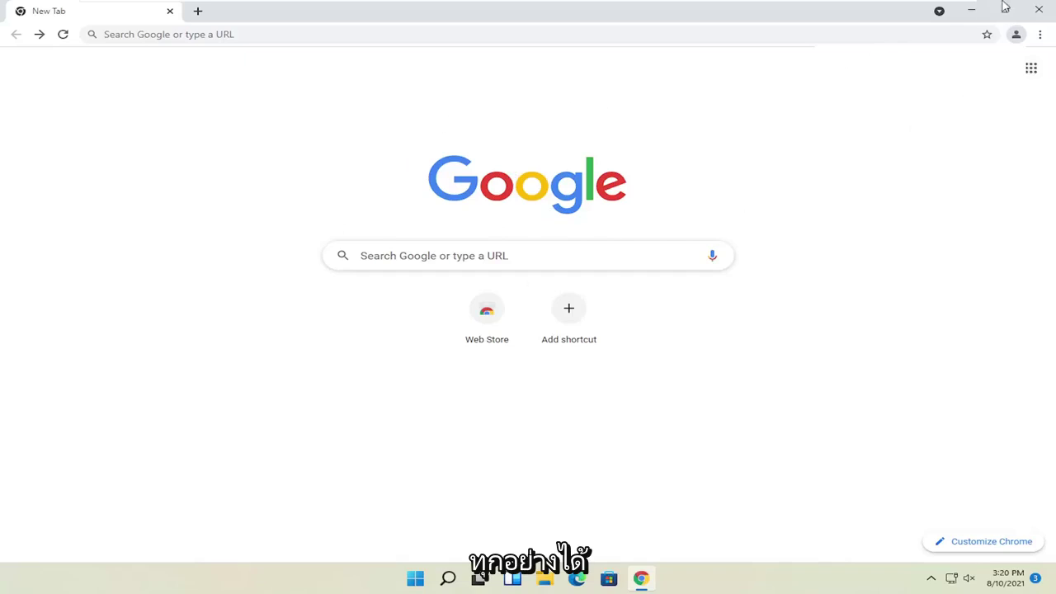
{"action": "left_click", "coordinate": [1039, 10]}
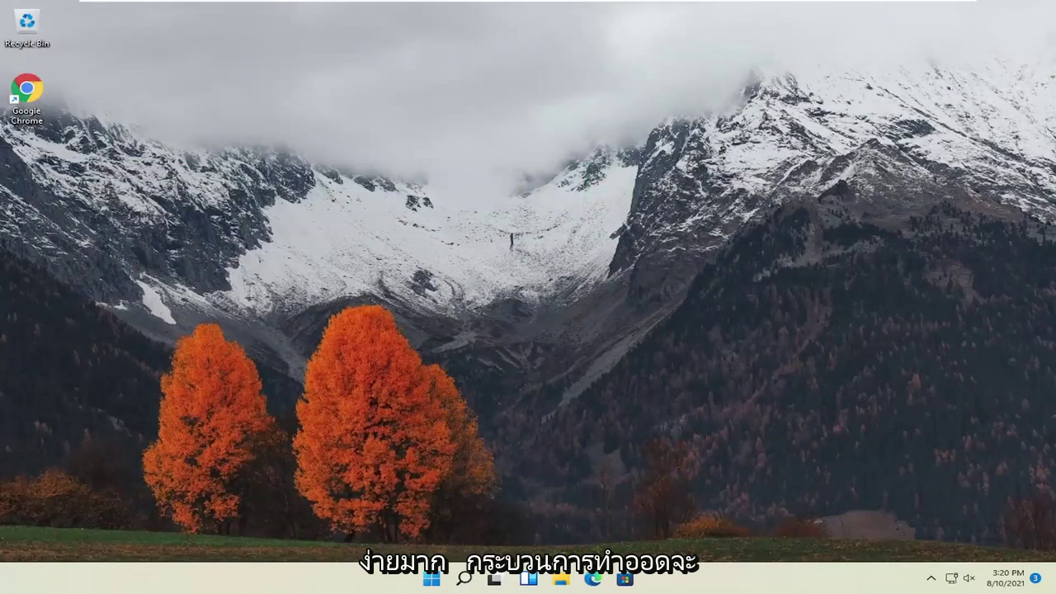